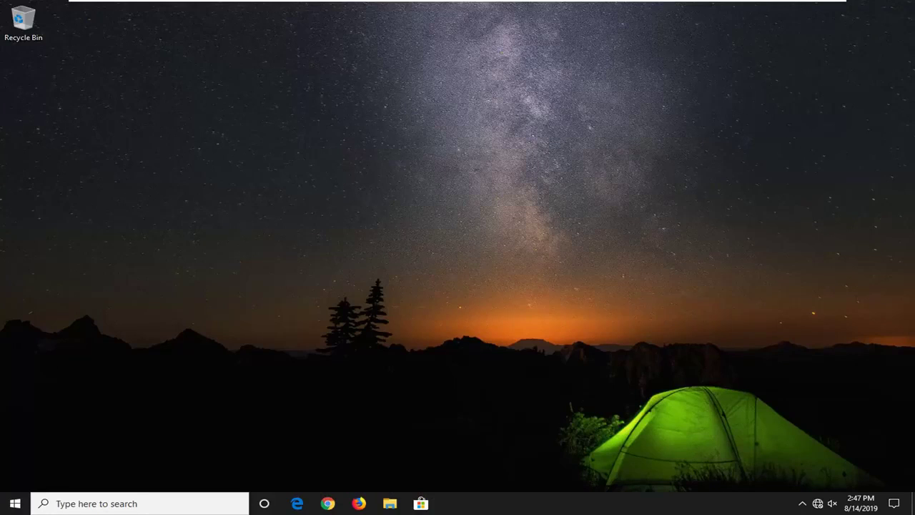
Step: Open Control Panel from Start search, keep the Large icons view, and go to Power Options
left_click(5, 505)
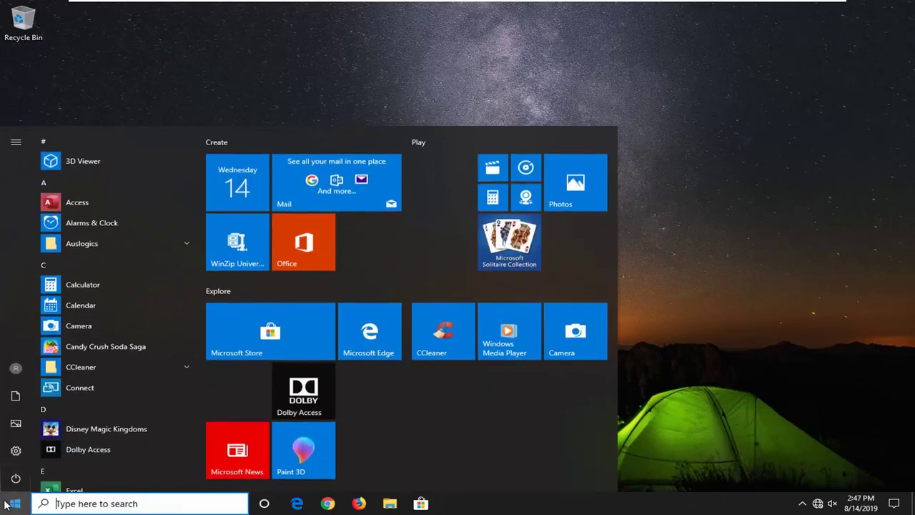
type("control")
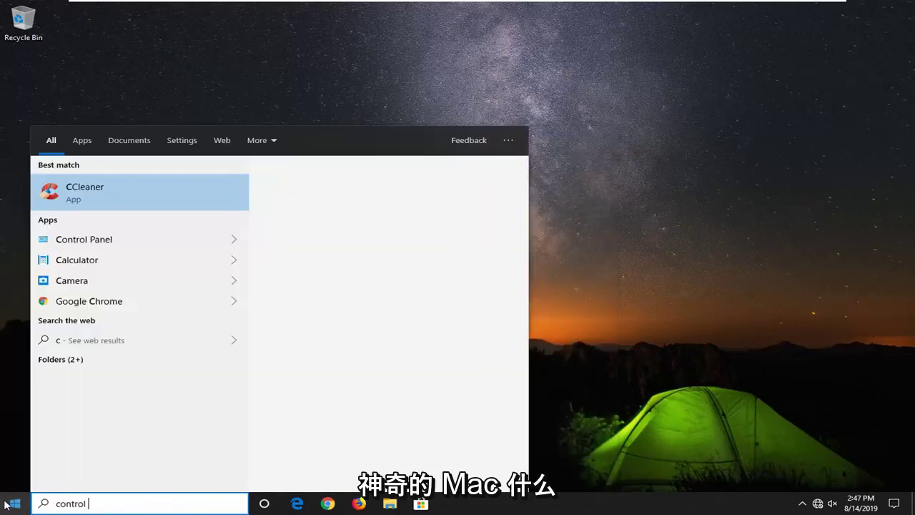
type(" panel")
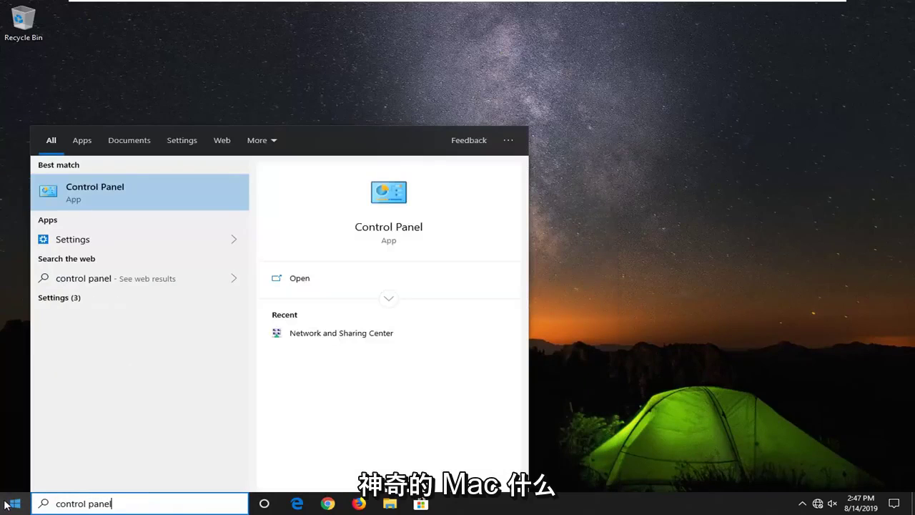
left_click(86, 203)
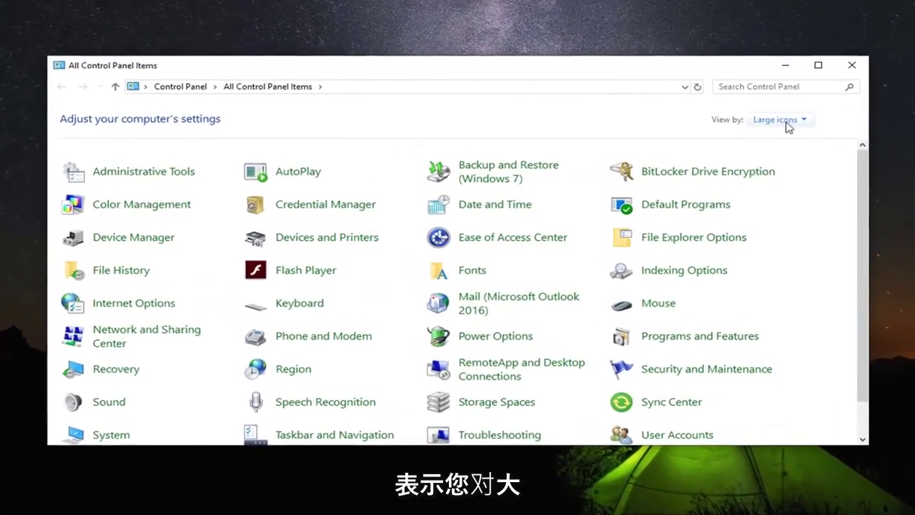
left_click(784, 122)
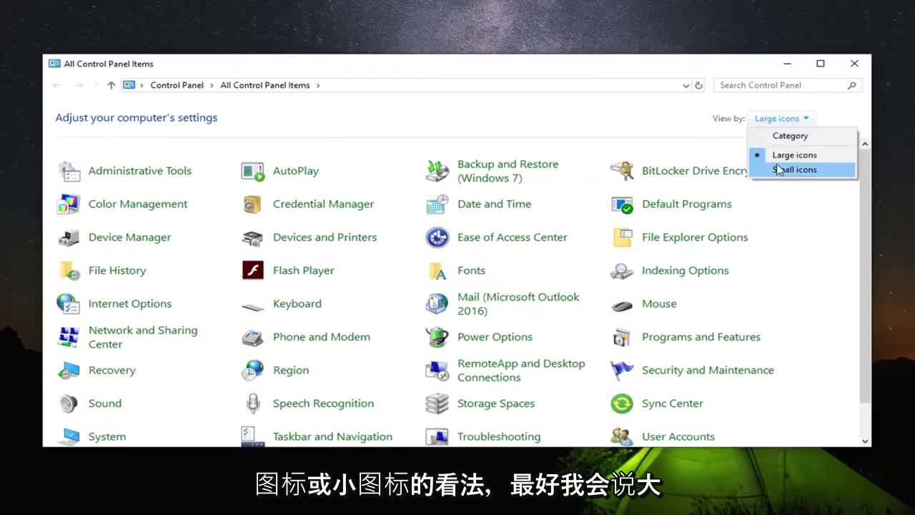
left_click(592, 129)
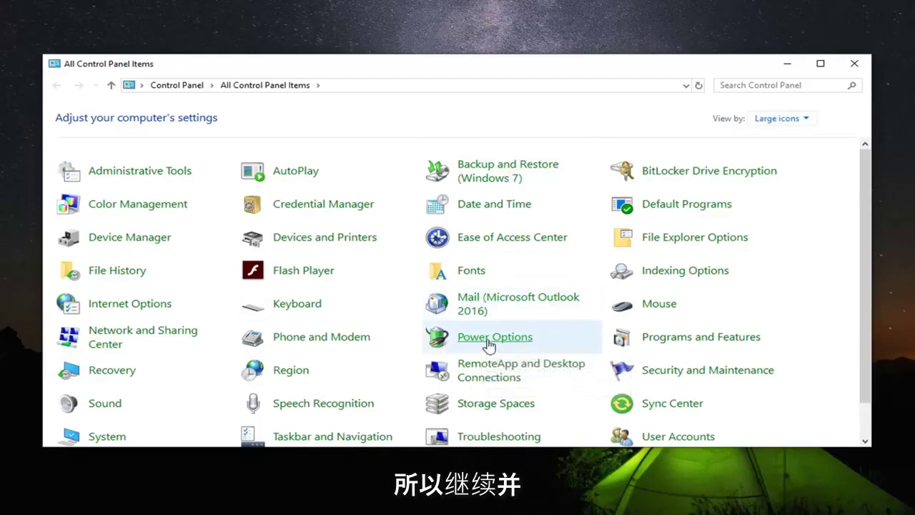
left_click(490, 344)
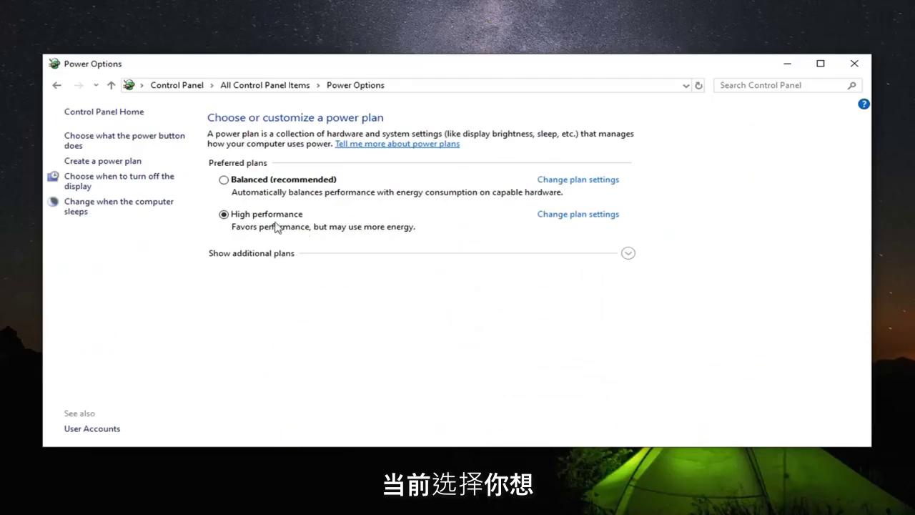
Step: Open the High performance plan's advanced settings and expand Wireless Adapter Settings > Power Saving Mode
left_click(571, 214)
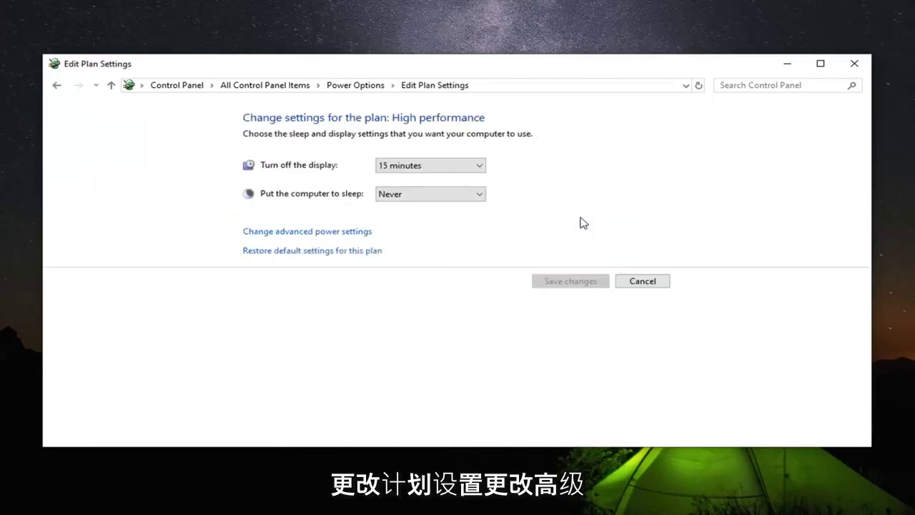
left_click(357, 232)
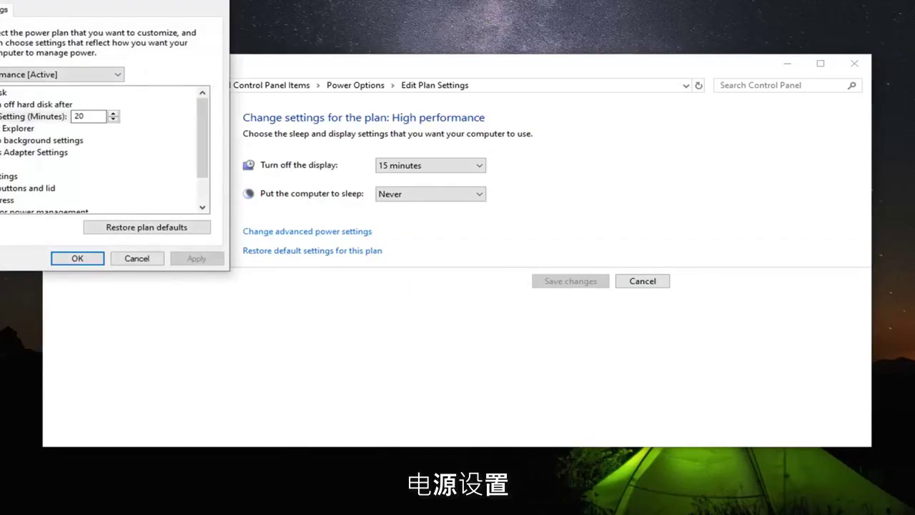
left_click_drag(121, 4, 414, 83)
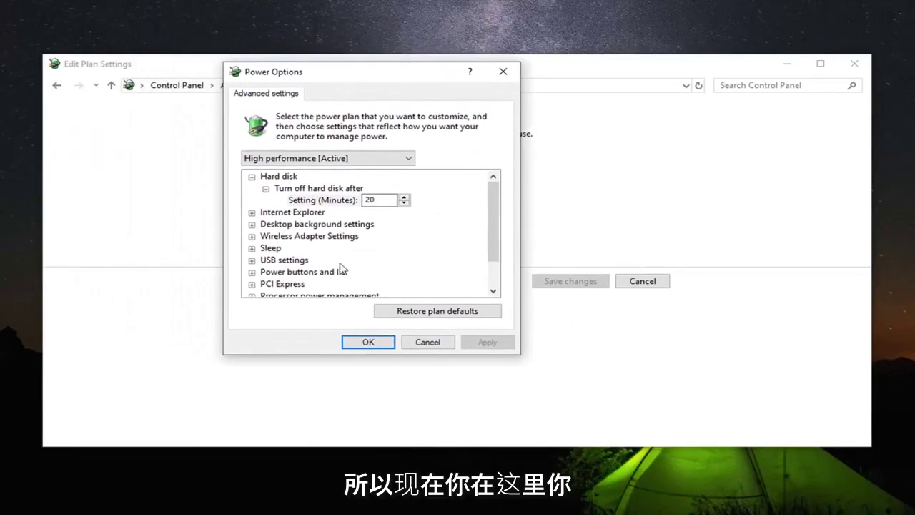
scroll(300, 275, "down", 1)
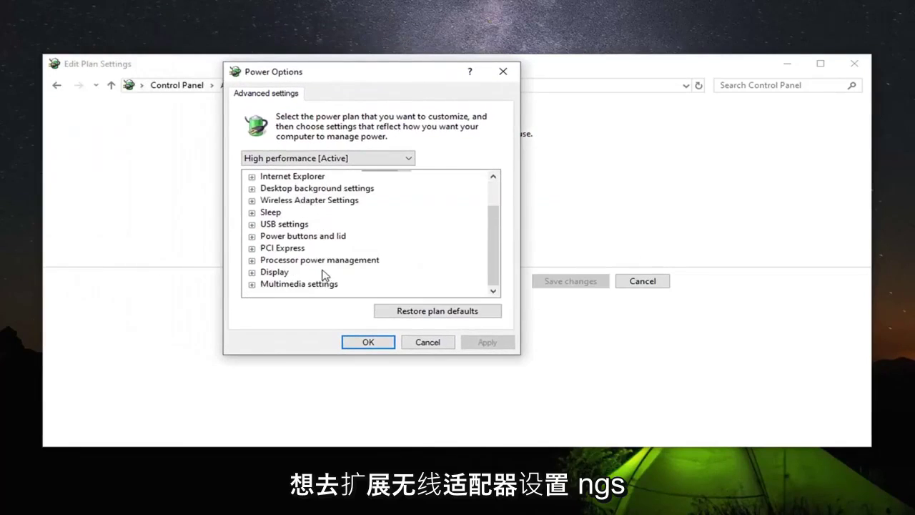
left_click(253, 201)
left_click(251, 200)
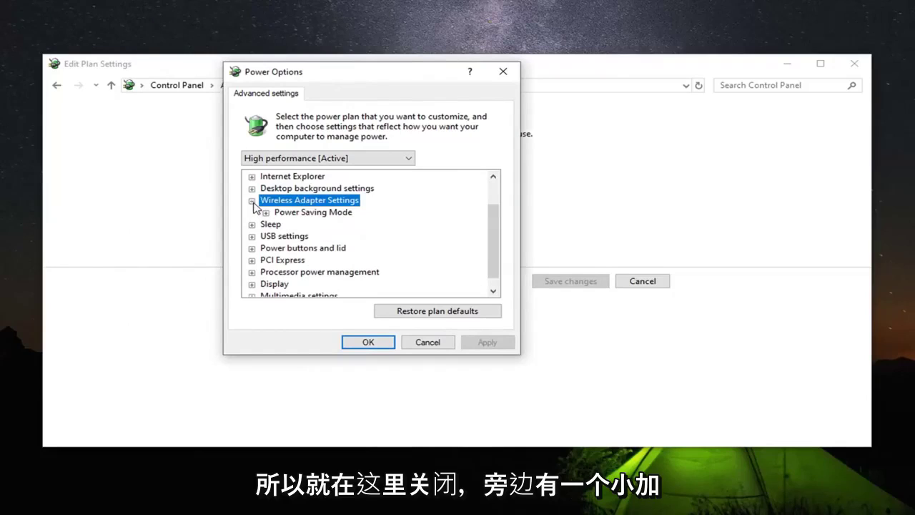
left_click(273, 213)
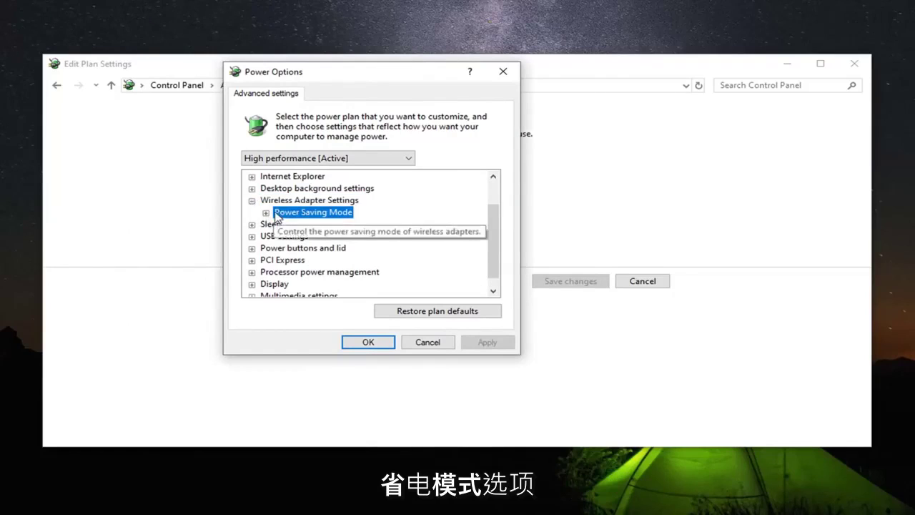
left_click(266, 213)
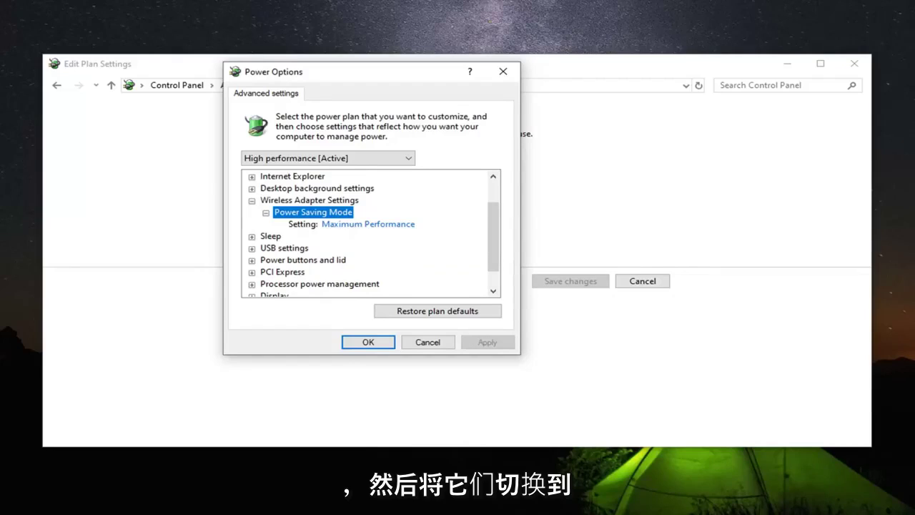
Step: Set Power Saving Mode to Maximum Performance, apply it, and close the plan settings
left_click(376, 225)
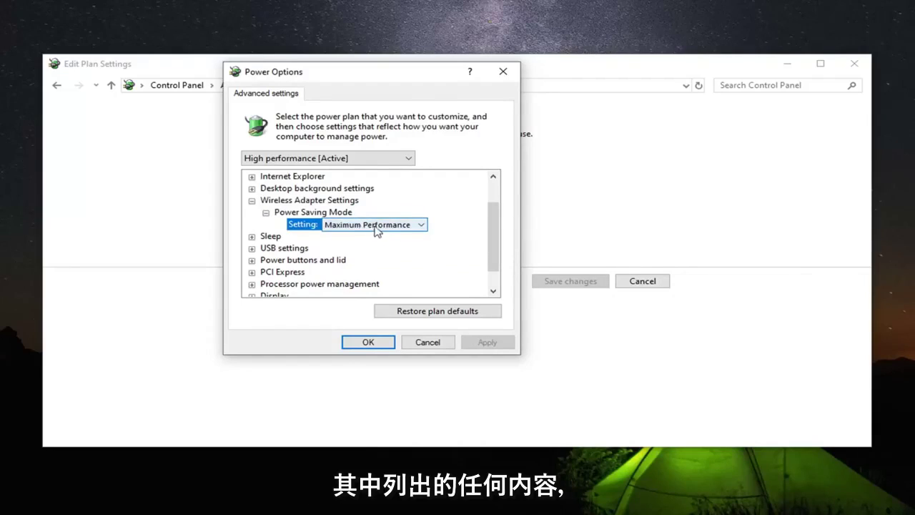
left_click(413, 233)
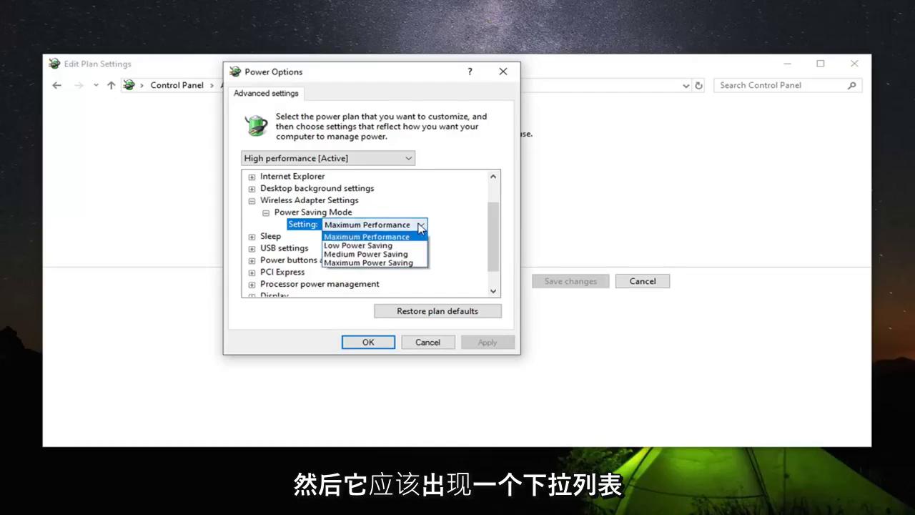
left_click(376, 238)
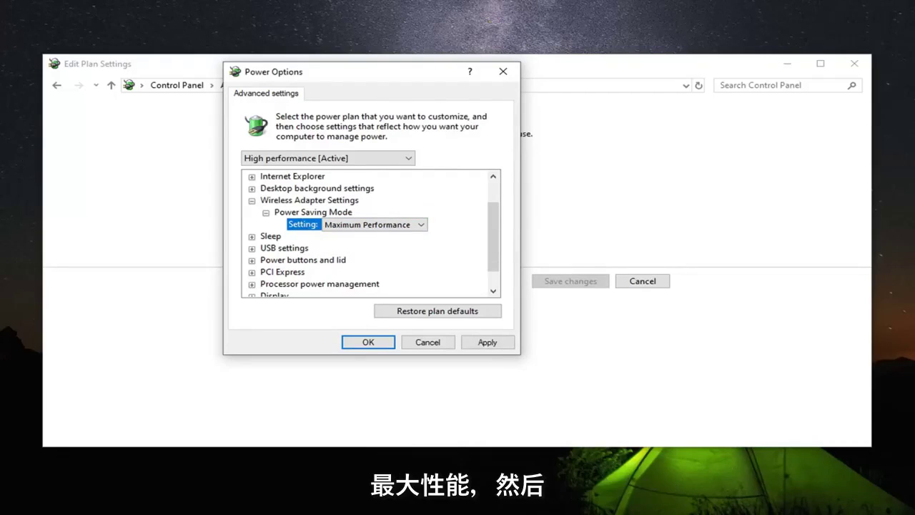
left_click(487, 342)
left_click(364, 343)
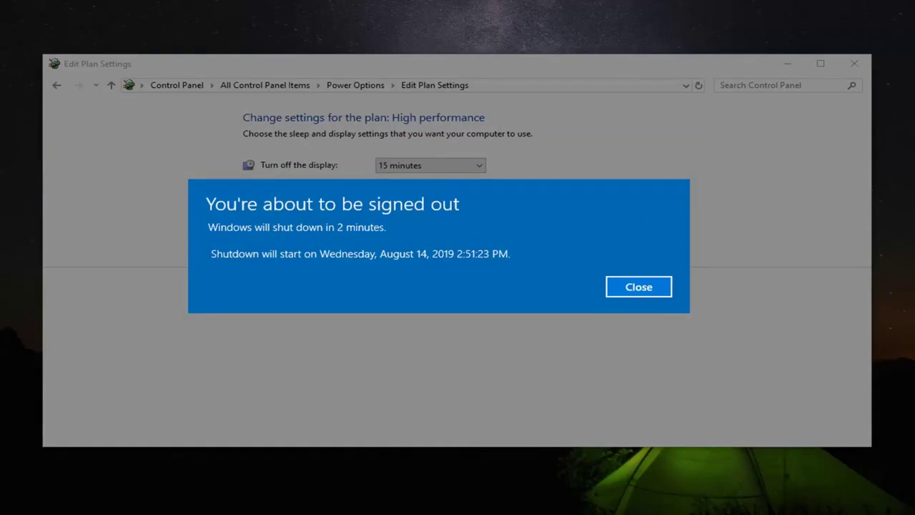
left_click(638, 286)
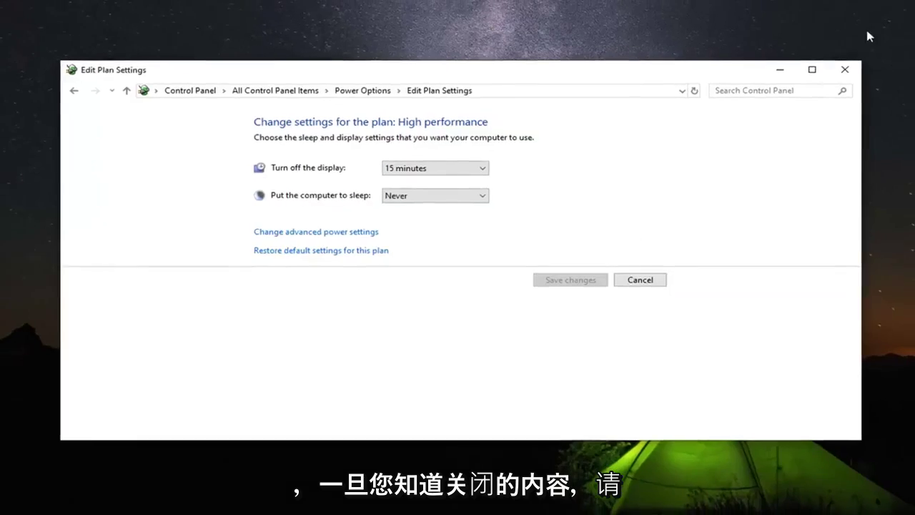
Step: Open Device Manager from Start search, expand Network adapters, and select the Intel Gigabit adapter
left_click(822, 84)
left_click(14, 502)
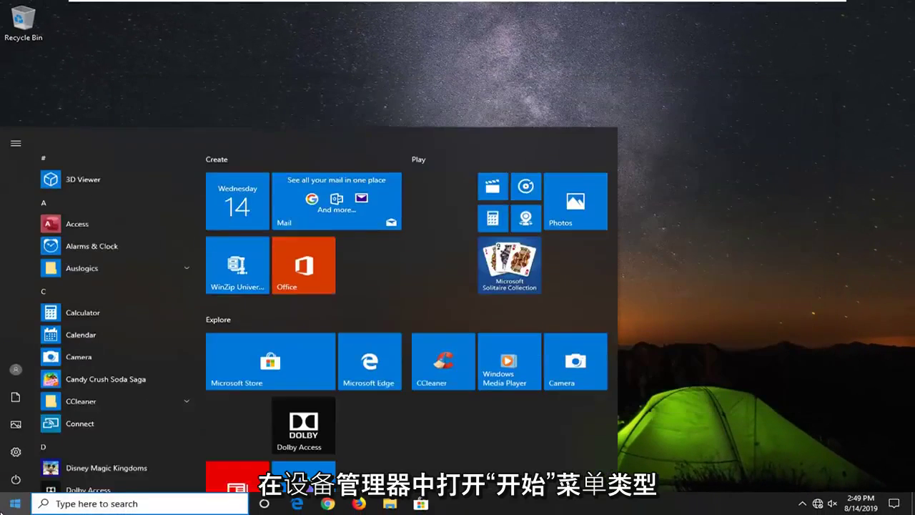
type("device manag")
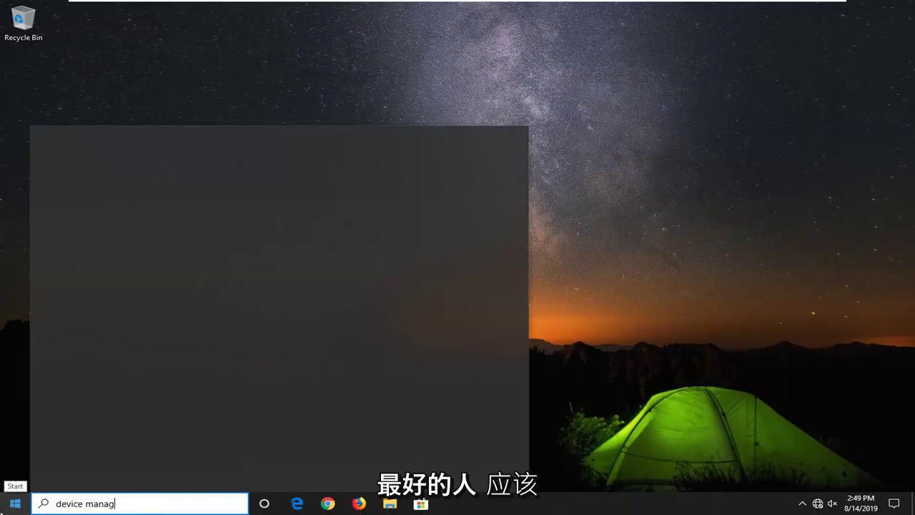
type("er")
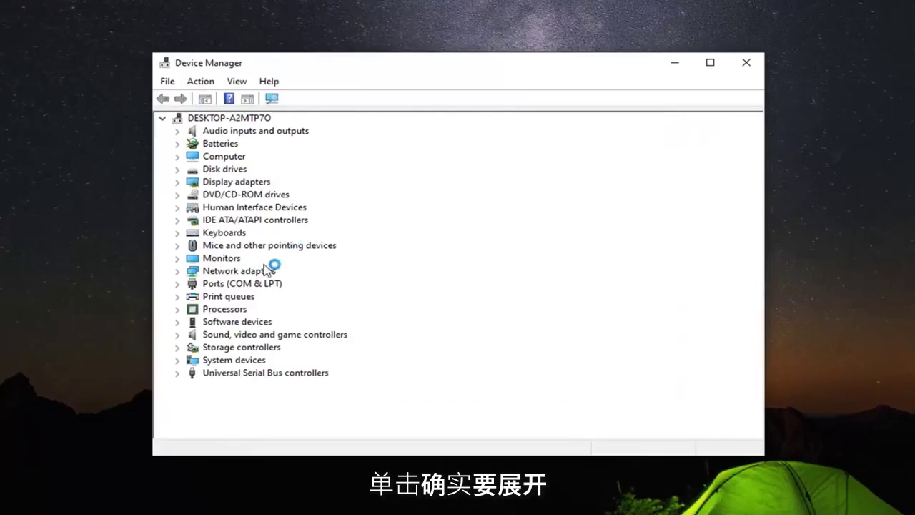
left_click(243, 273)
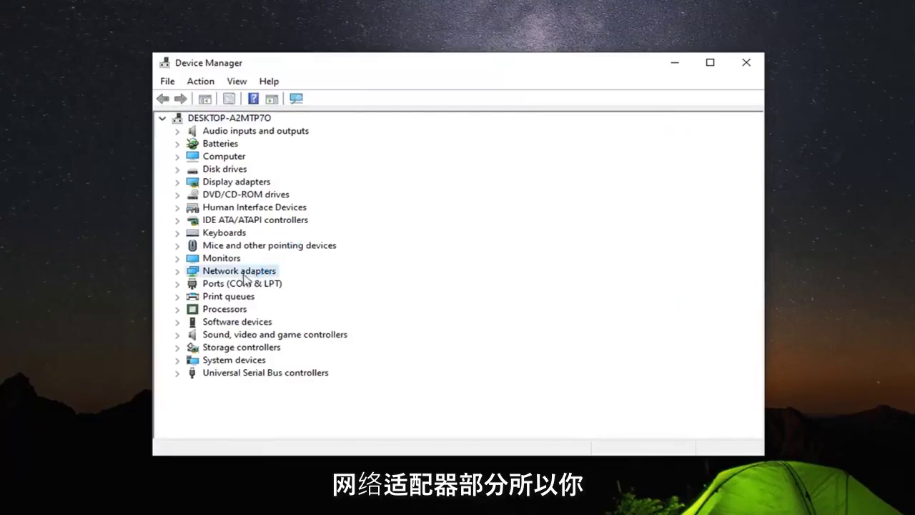
left_click(178, 271)
left_click(226, 285)
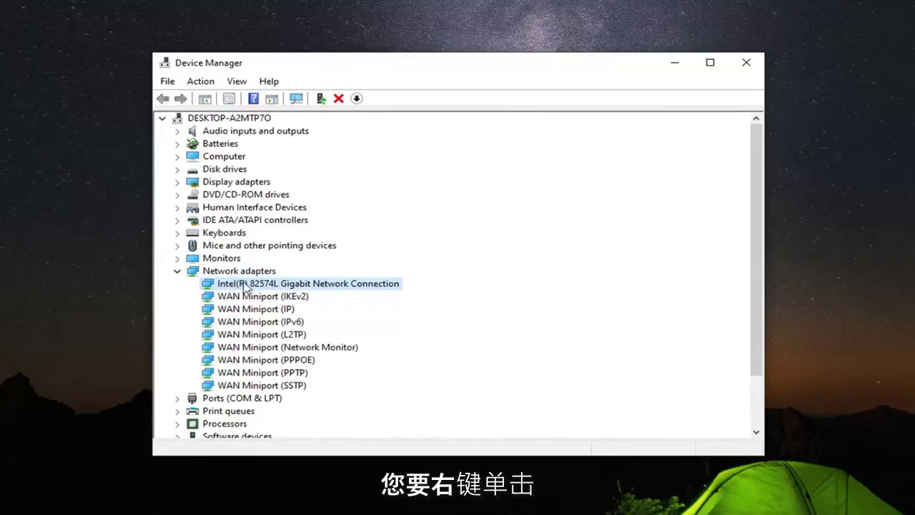
Step: Uncheck 'Allow the computer to turn off this device' in the Intel adapter's Power Management properties
right_click(244, 285)
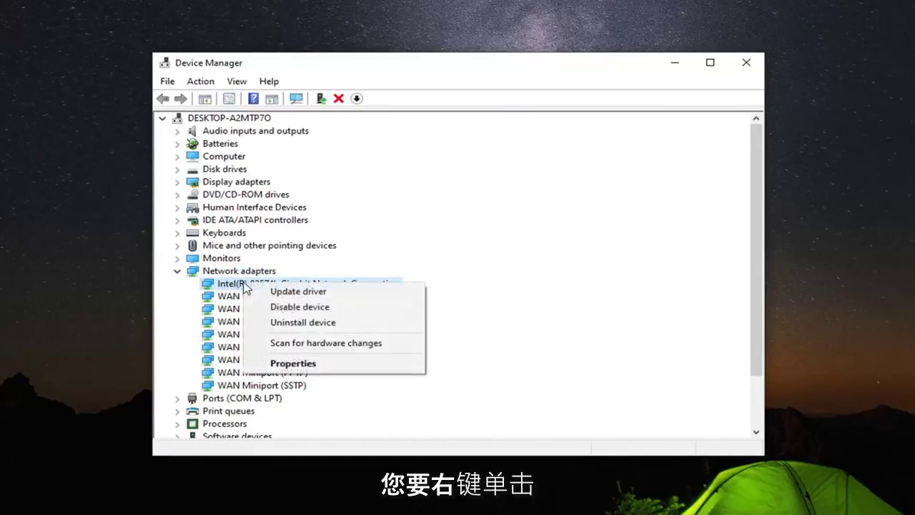
left_click(297, 364)
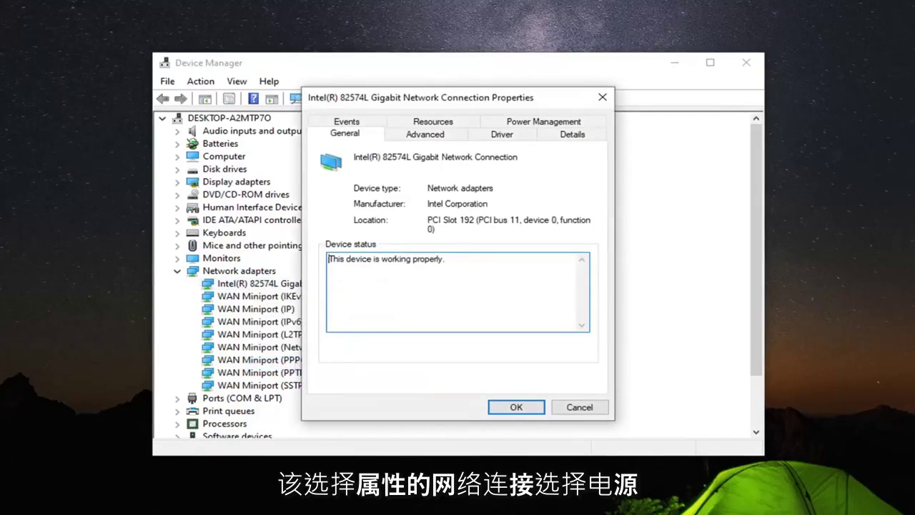
left_click(536, 121)
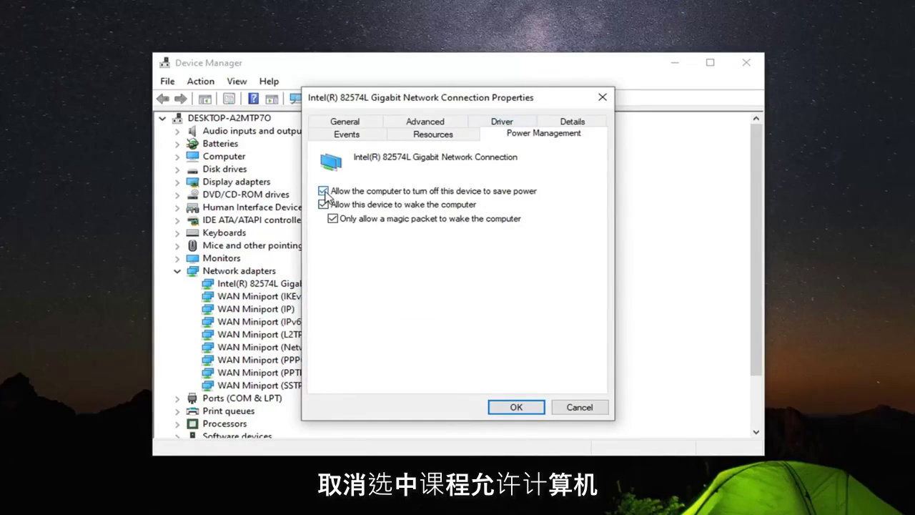
left_click(323, 191)
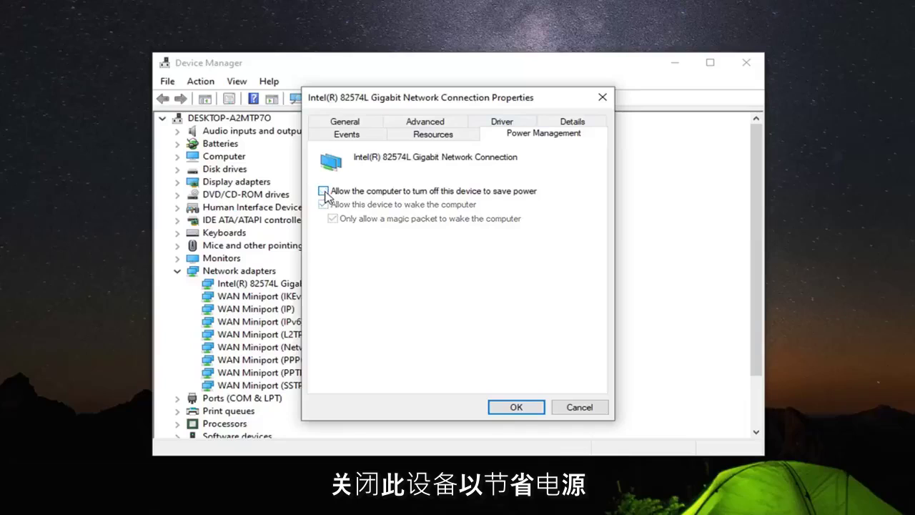
left_click(513, 406)
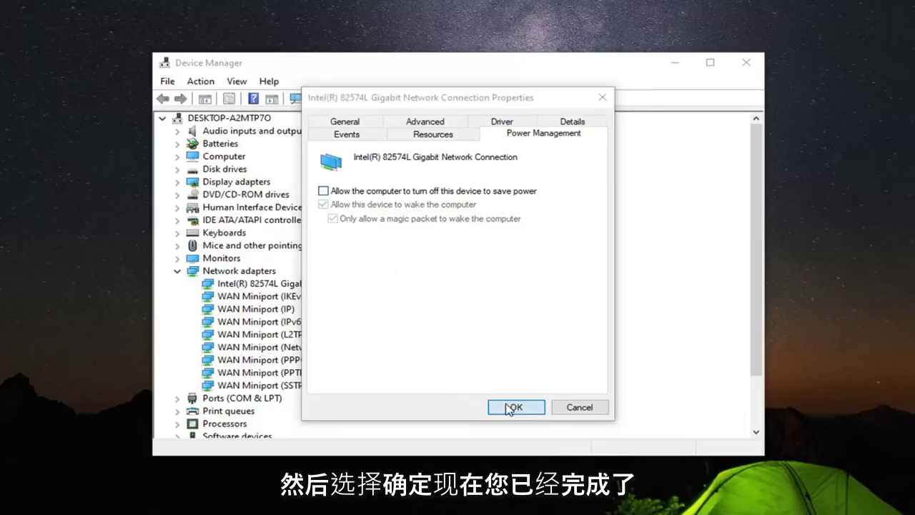
Step: Search automatically for an updated Intel adapter driver and close the 'best drivers already installed' result
right_click(255, 286)
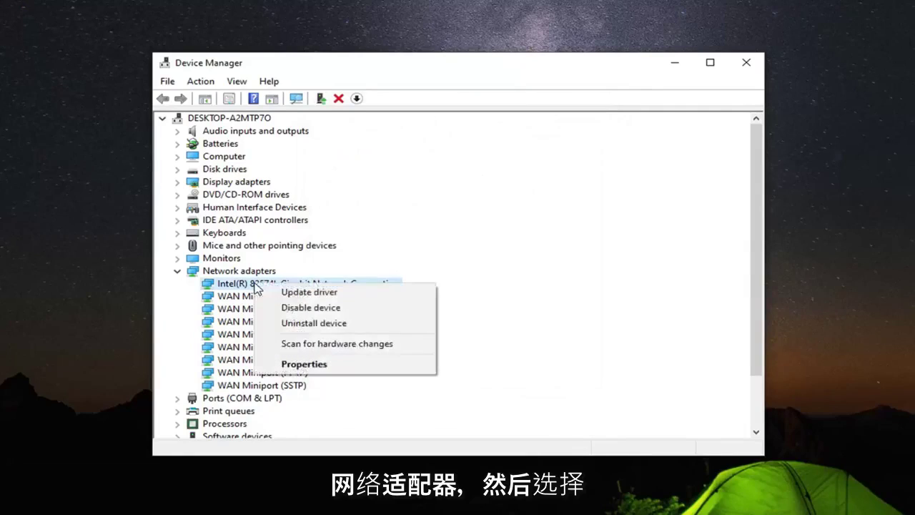
left_click(292, 293)
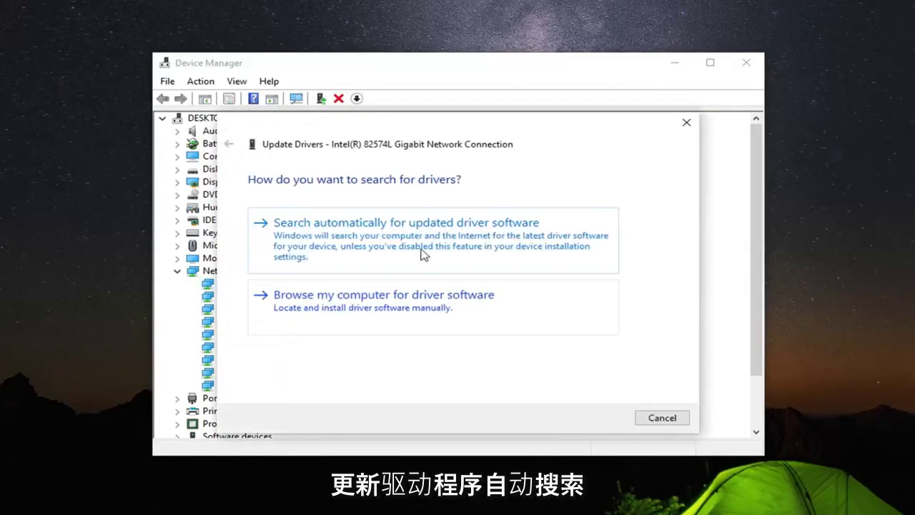
left_click(410, 240)
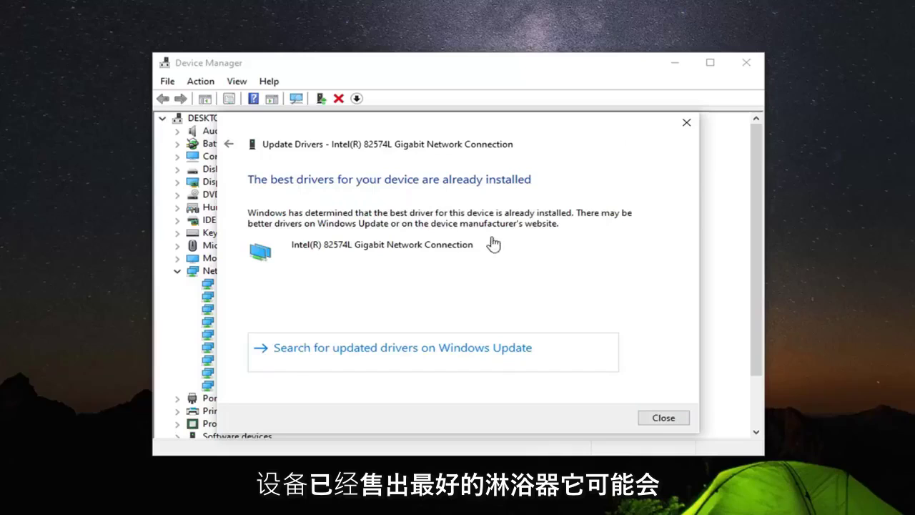
left_click(663, 419)
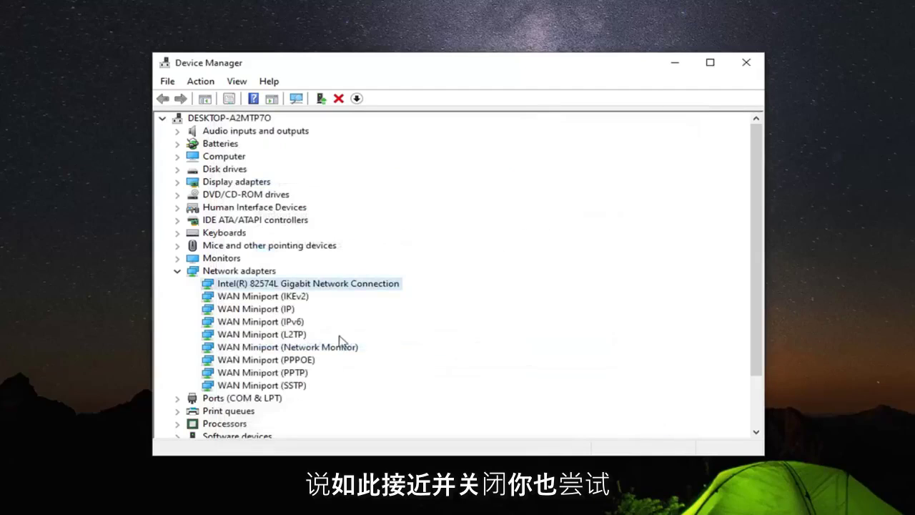
Step: Reinstall the Intel 82574L Gigabit driver from the compatible drivers list on this computer
right_click(303, 286)
left_click(336, 292)
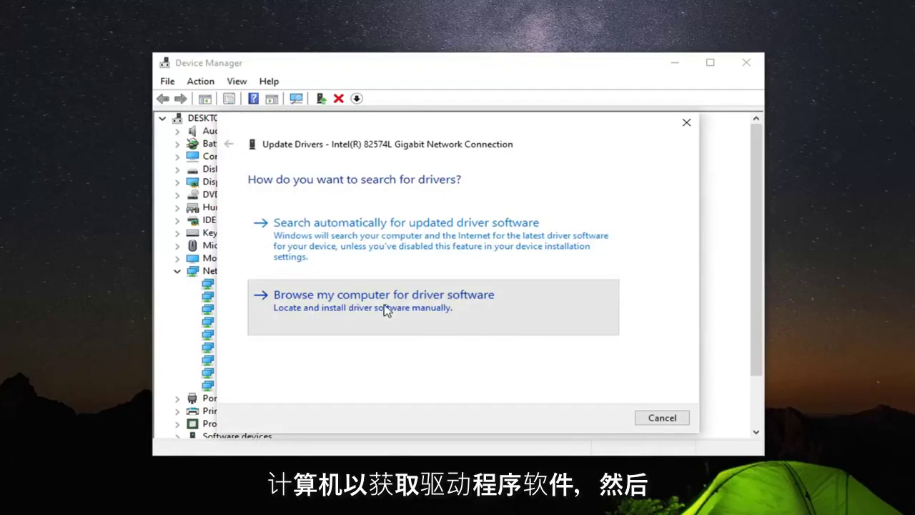
left_click(383, 310)
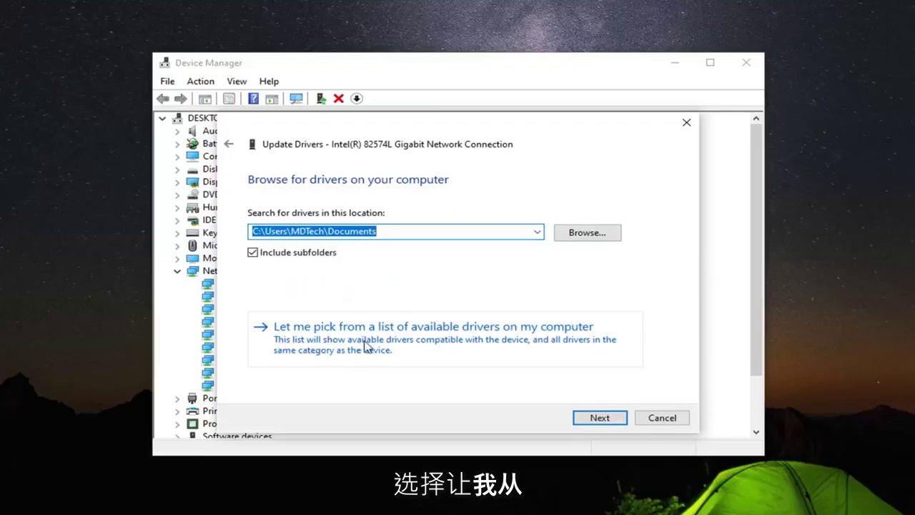
left_click(460, 348)
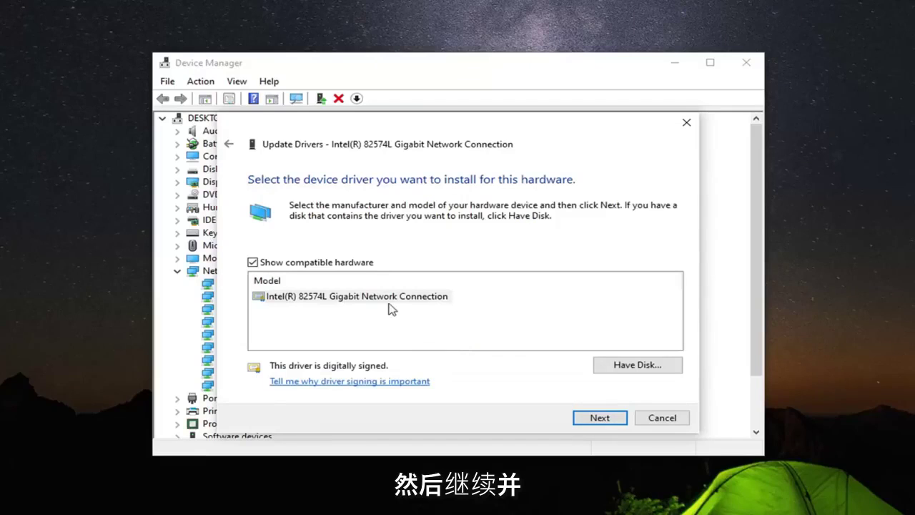
left_click(366, 297)
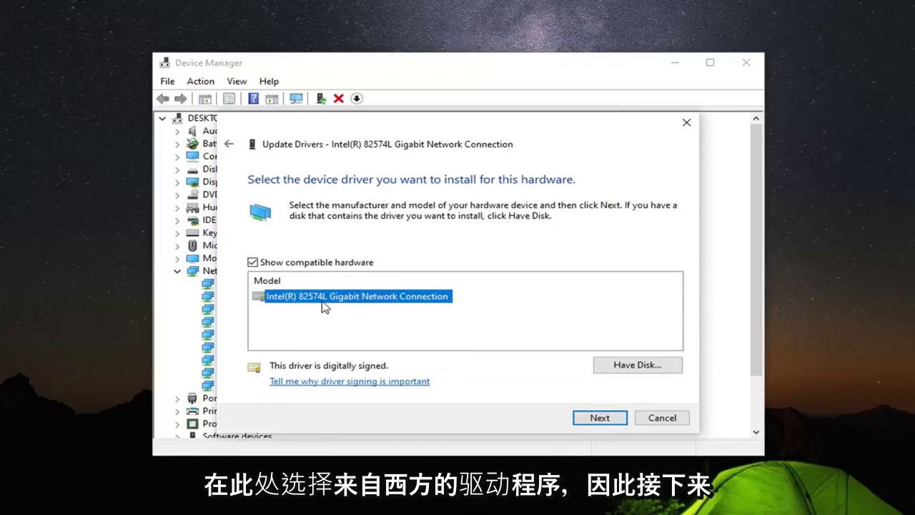
left_click(598, 422)
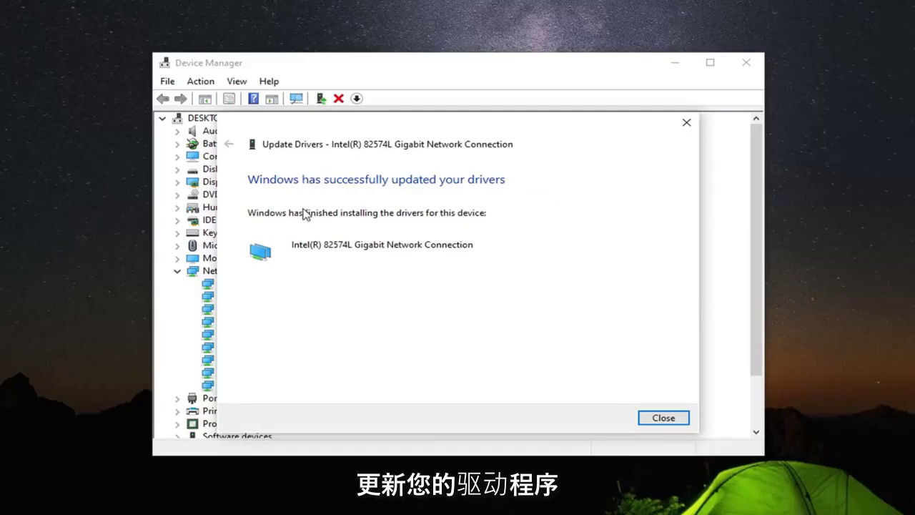
left_click(676, 422)
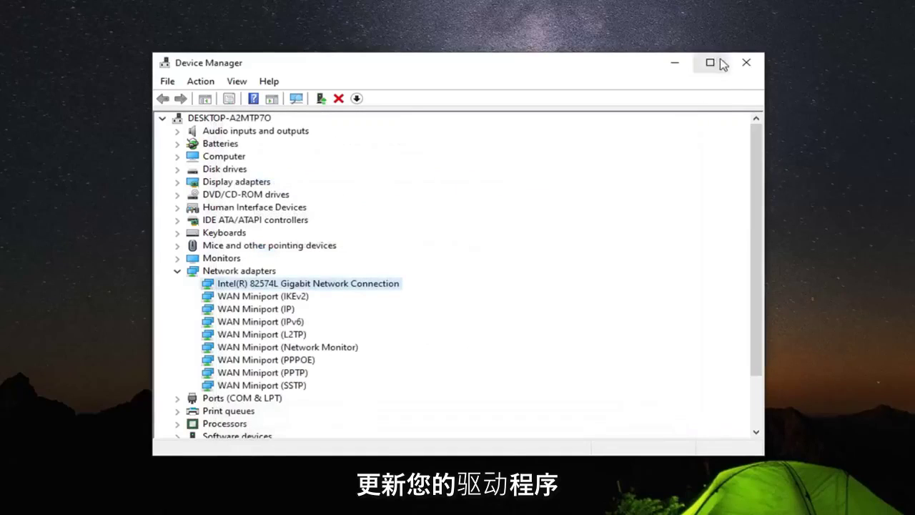